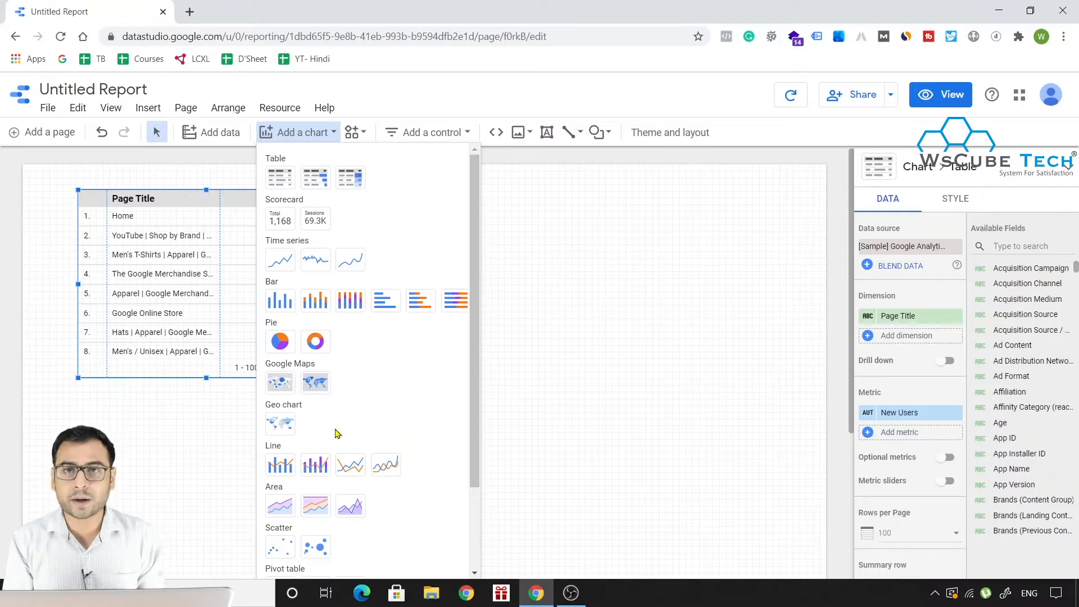
Step: Delete the table of page titles and new users from the report page
{"action": "left_click", "coordinate": [638, 382]}
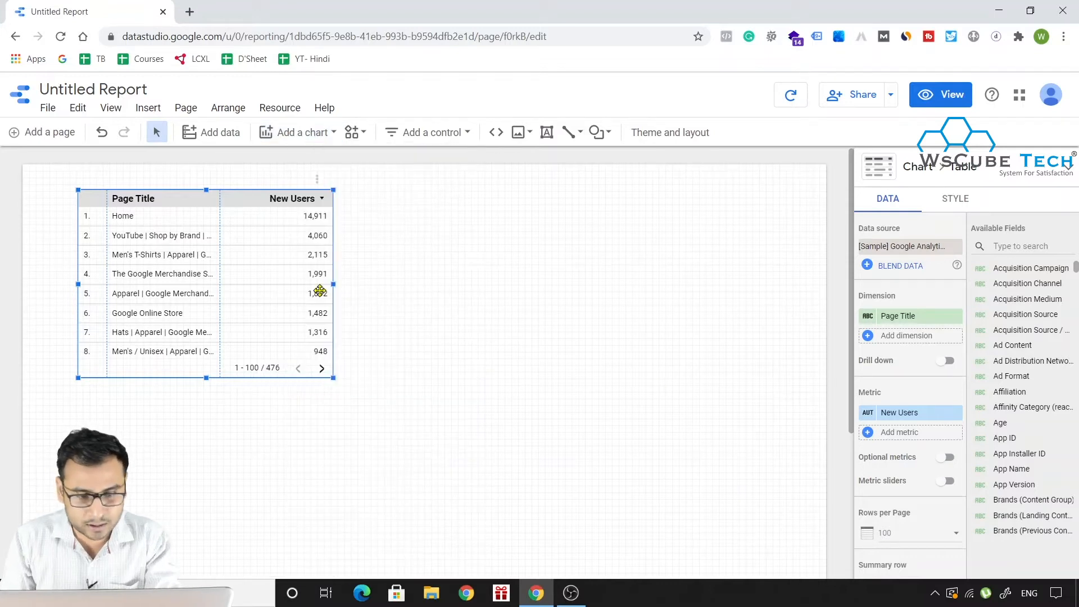
{"action": "key", "text": "Delete"}
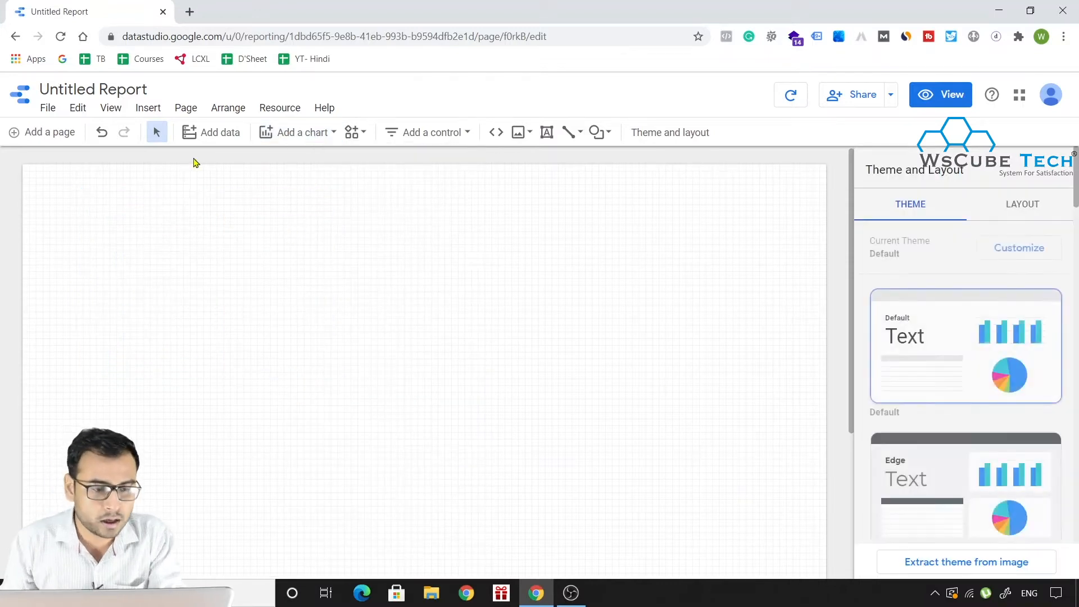
Step: Insert a wide time series chart across the upper middle of the empty report page
{"action": "left_click", "coordinate": [153, 109]}
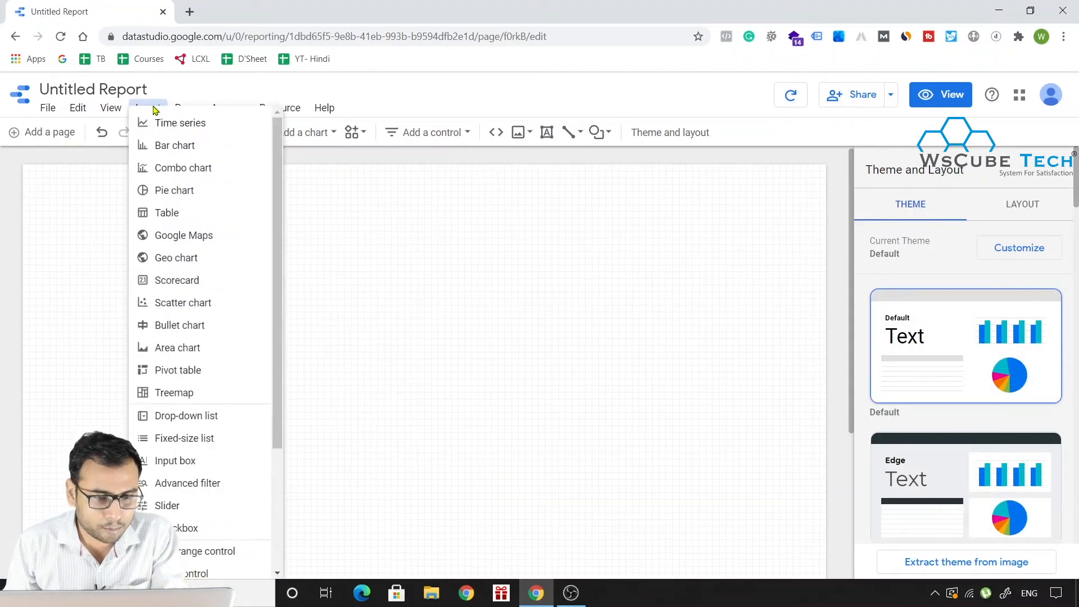
{"action": "left_click", "coordinate": [424, 224]}
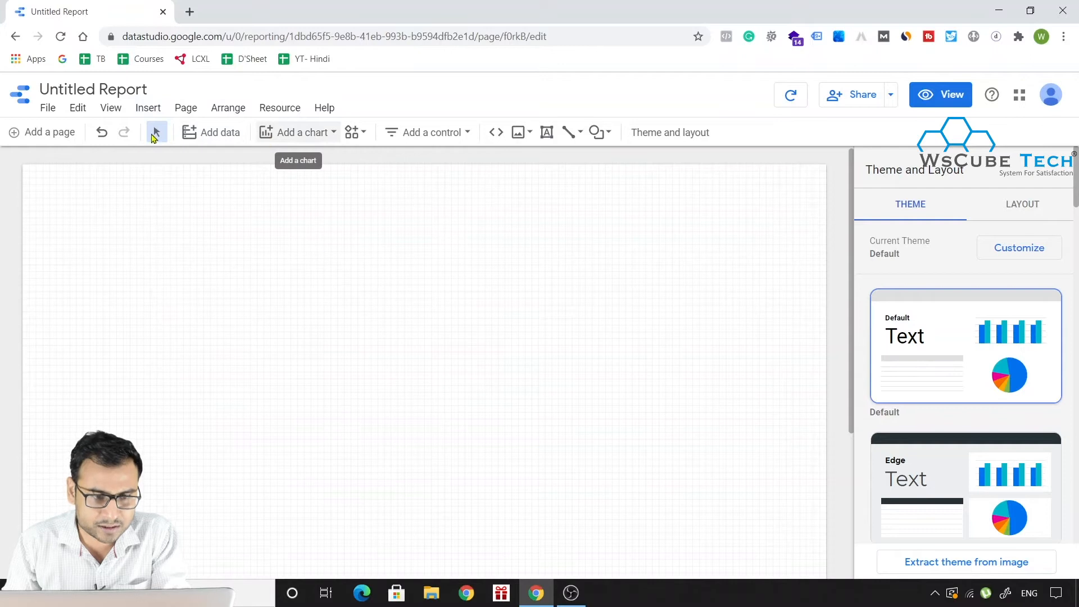
{"action": "left_click", "coordinate": [334, 135]}
{"action": "scroll", "coordinate": [386, 352], "scroll_direction": "down", "scroll_amount": 2}
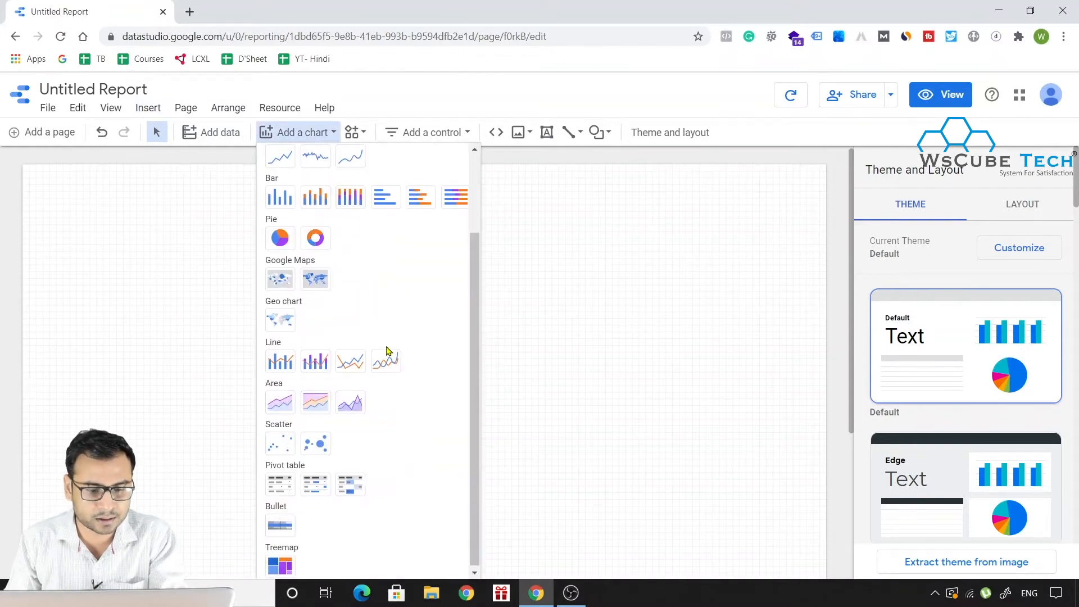
{"action": "scroll", "coordinate": [360, 298], "scroll_direction": "up", "scroll_amount": 2}
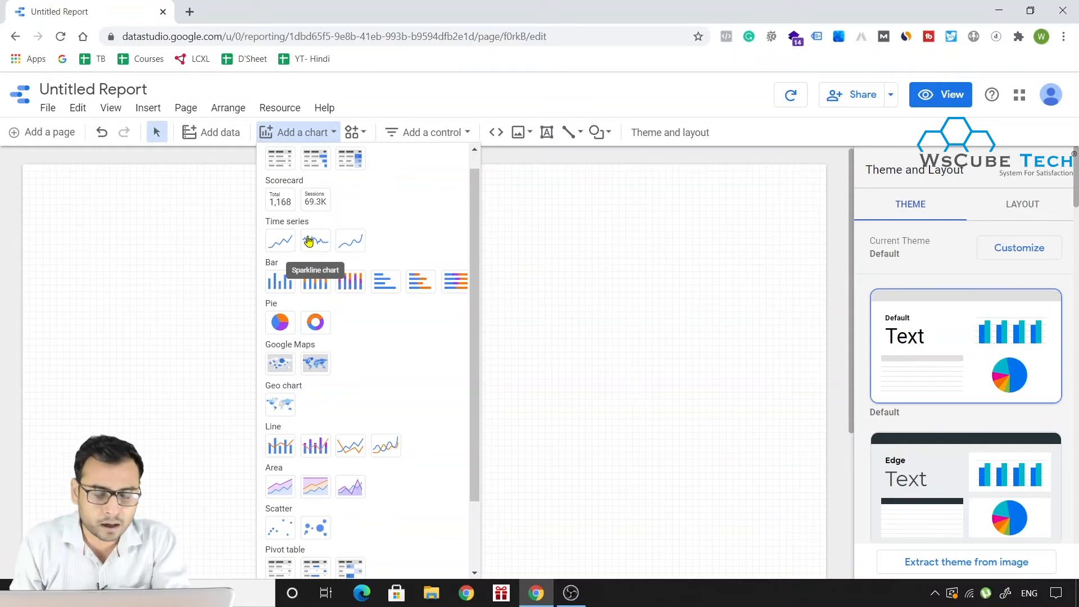
{"action": "left_click", "coordinate": [279, 241]}
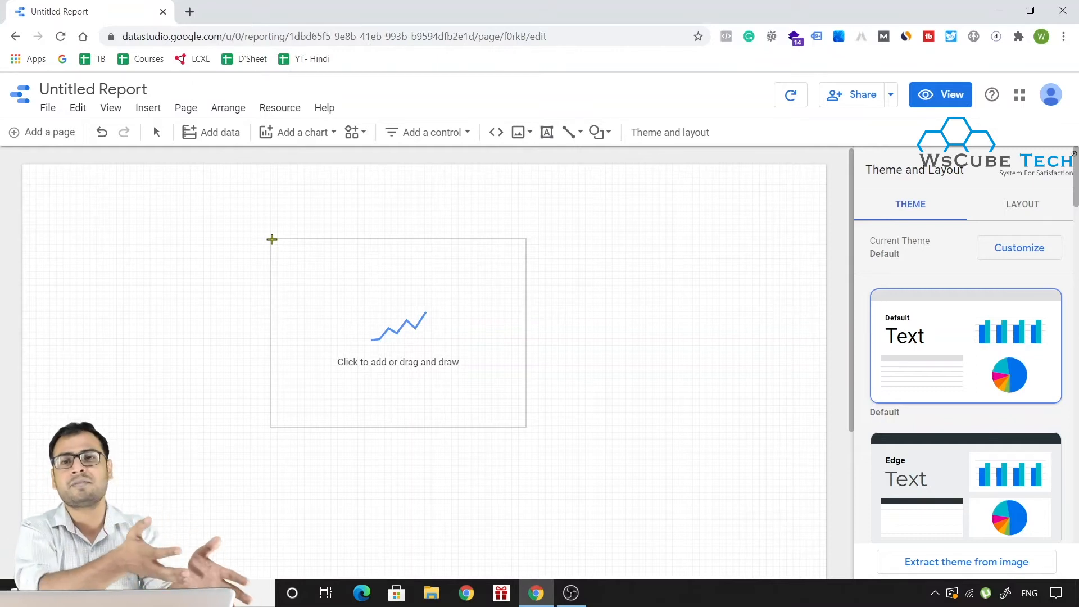
{"action": "left_click_drag", "start_coordinate": [149, 216], "coordinate": [651, 432]}
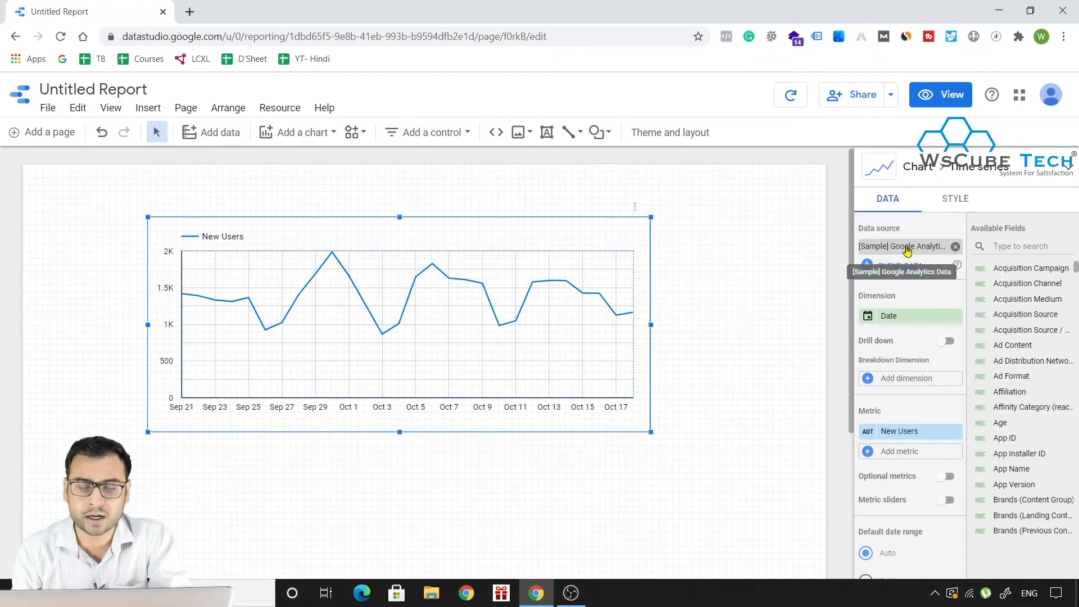
Step: Make the time series chart smaller and reposition it near the upper middle of the page
{"action": "left_click_drag", "start_coordinate": [308, 295], "coordinate": [342, 279]}
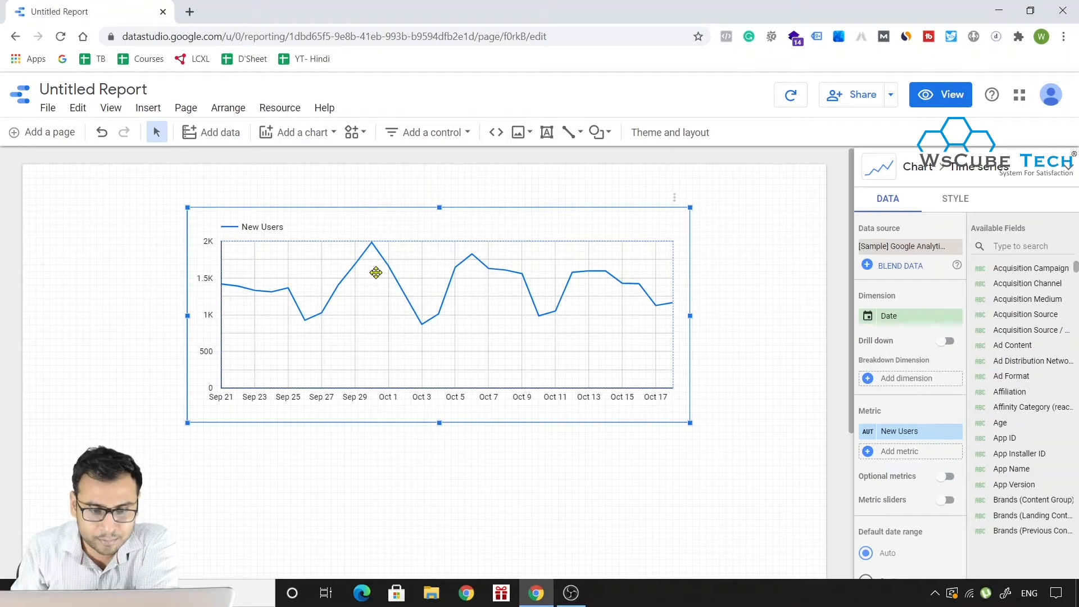
{"action": "left_click_drag", "start_coordinate": [416, 264], "coordinate": [435, 279]}
{"action": "left_click_drag", "start_coordinate": [699, 169], "coordinate": [649, 211]}
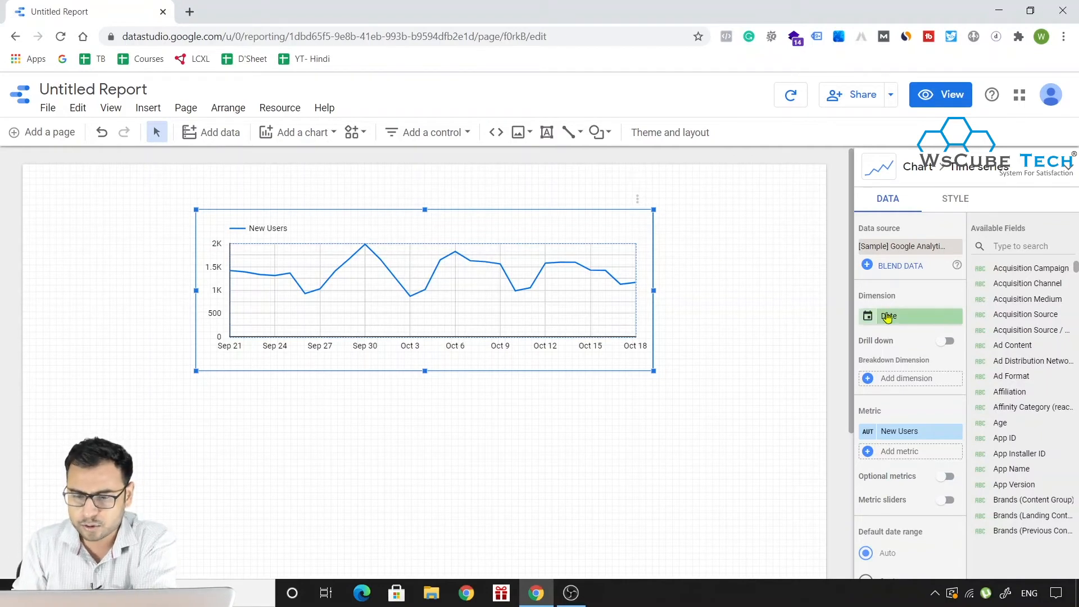
{"action": "left_click_drag", "start_coordinate": [523, 277], "coordinate": [537, 273]}
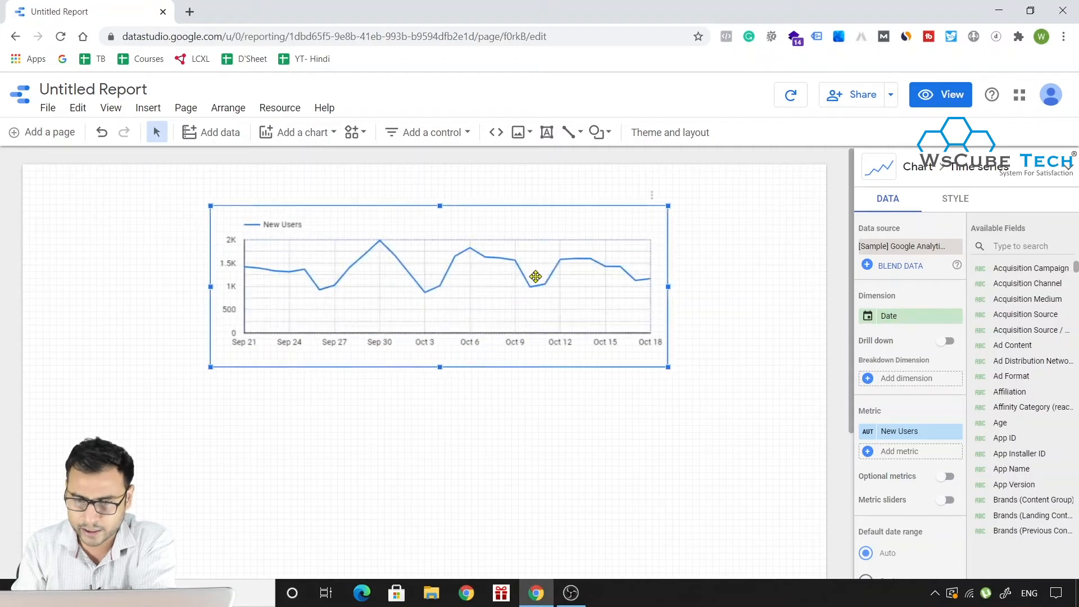
Step: Change the time series chart's dimension to Month of Year and nudge the chart slightly
{"action": "left_click", "coordinate": [880, 321]}
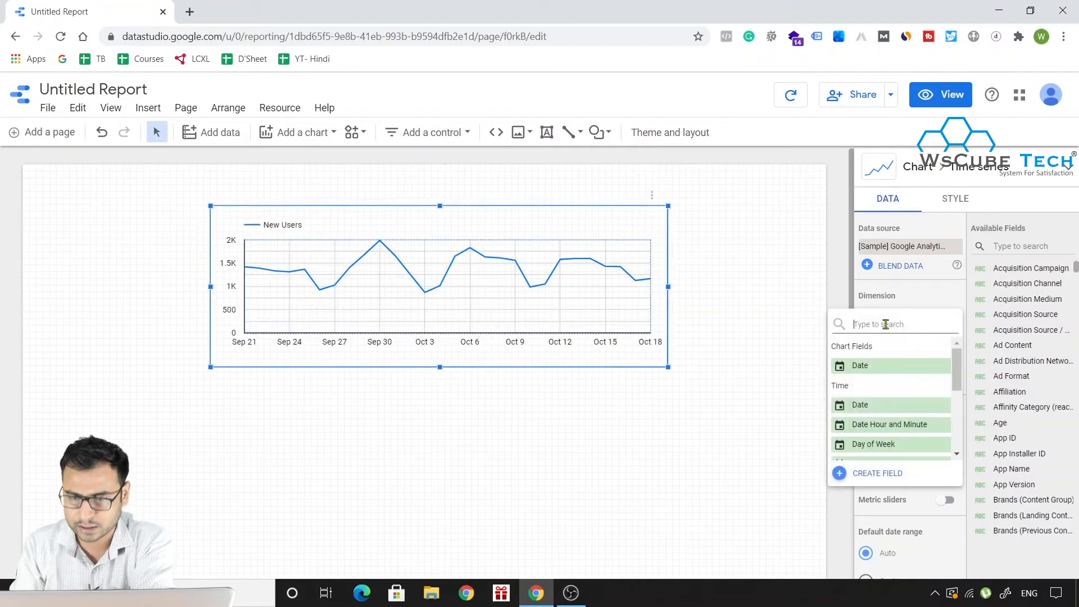
{"action": "type", "text": "Month"}
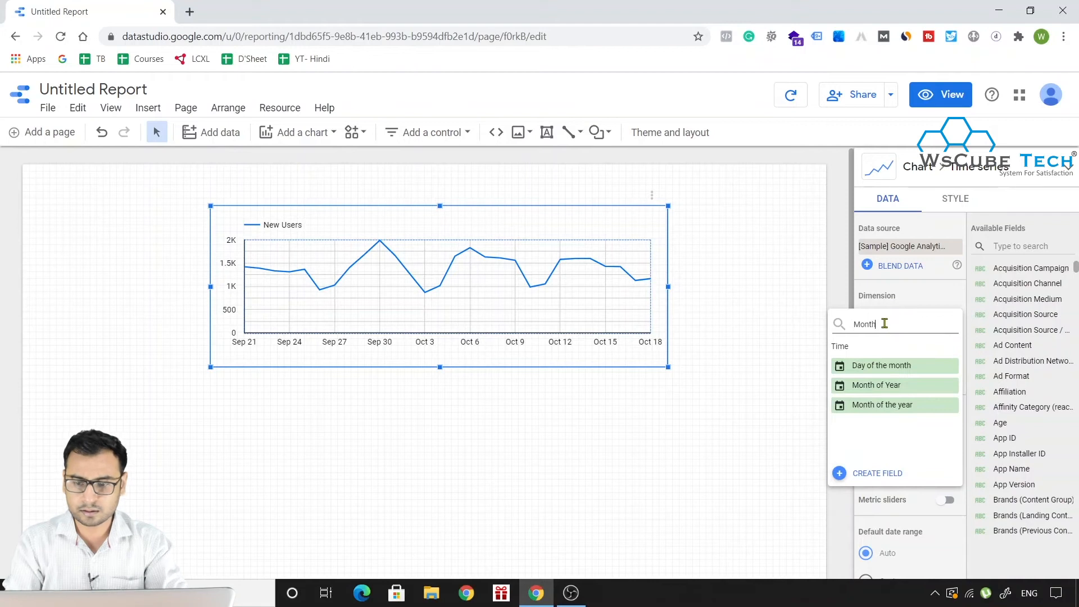
{"action": "left_click", "coordinate": [871, 386]}
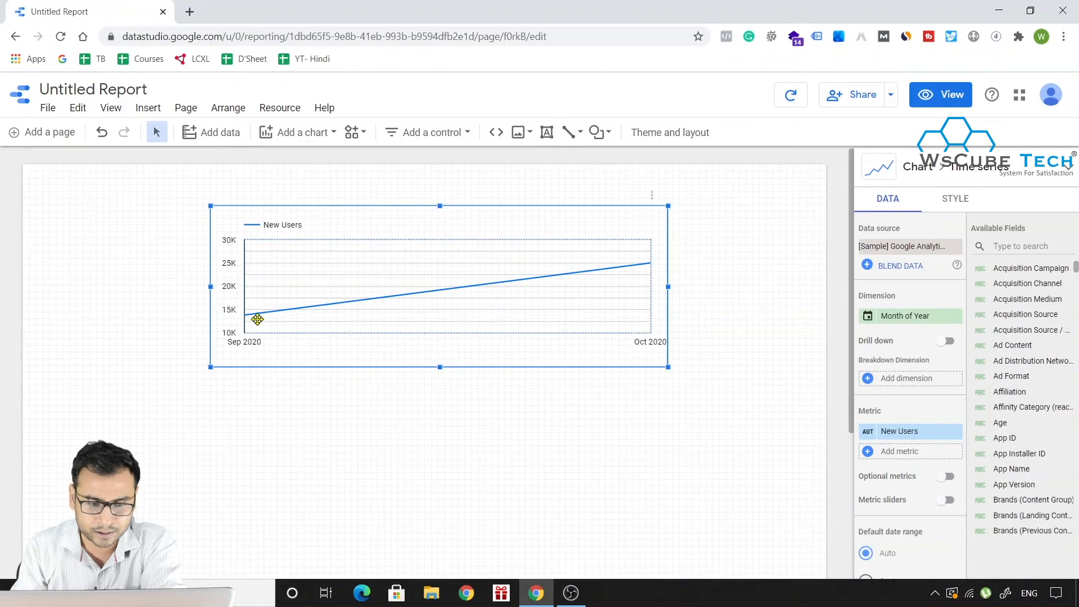
{"action": "left_click_drag", "start_coordinate": [435, 270], "coordinate": [429, 265]}
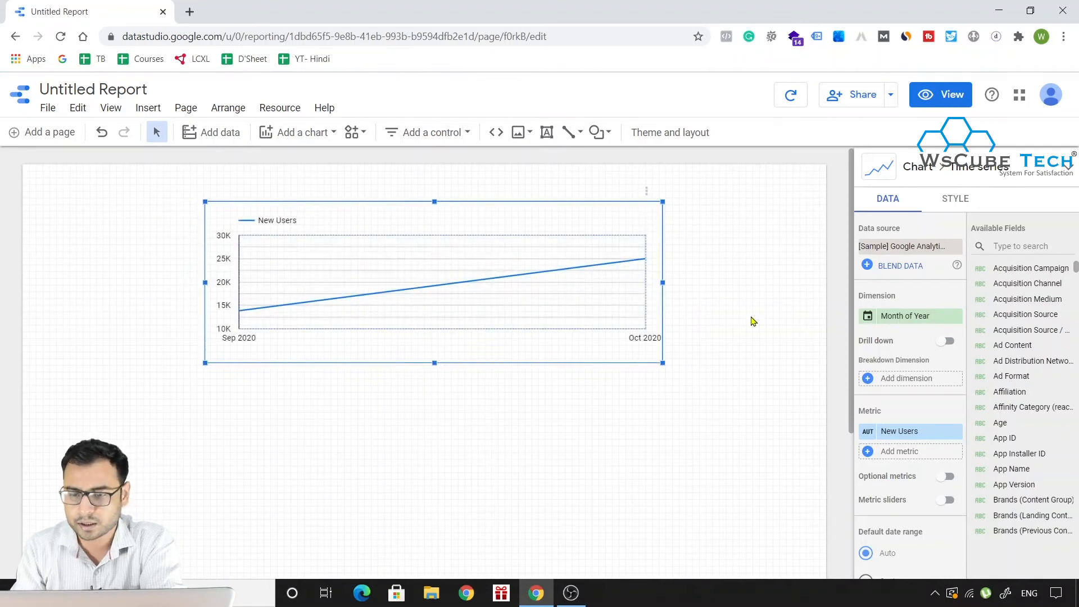
Step: Change the chart's dimension to Month of the year, then widen and flatten the chart and shift it toward the page's upper edge
{"action": "left_click", "coordinate": [909, 316]}
{"action": "scroll", "coordinate": [911, 428], "scroll_direction": "down", "scroll_amount": 3}
{"action": "scroll", "coordinate": [910, 429], "scroll_direction": "up", "scroll_amount": 3}
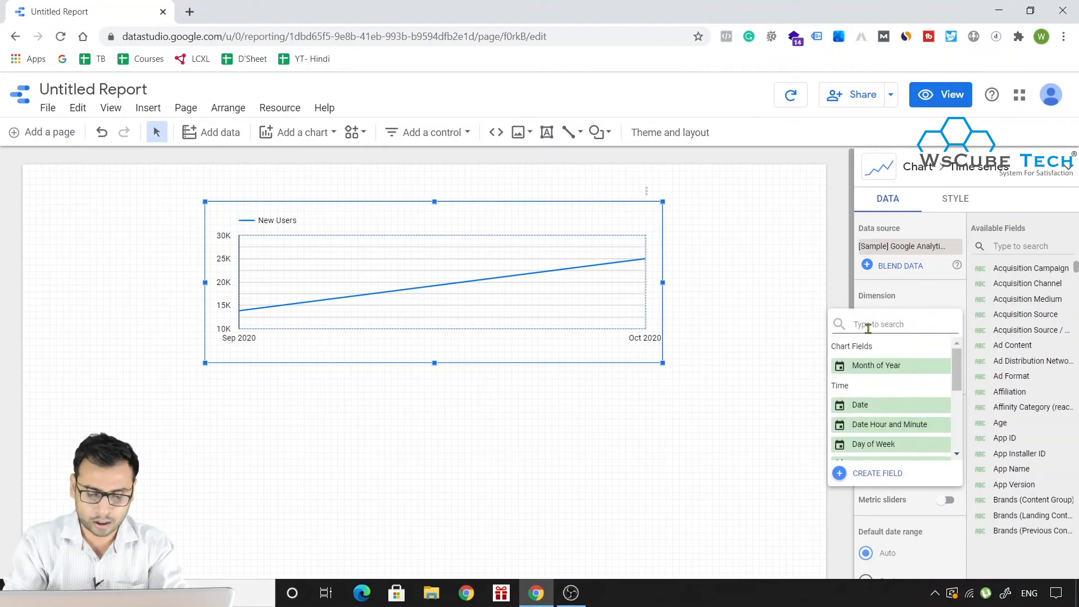
{"action": "type", "text": "Month"}
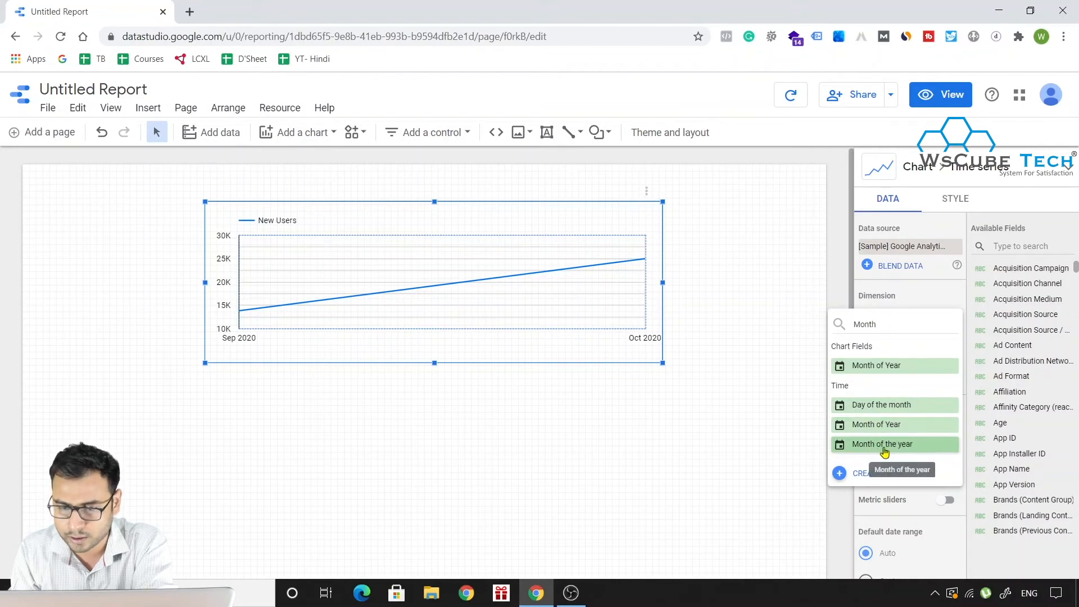
{"action": "left_click", "coordinate": [886, 447]}
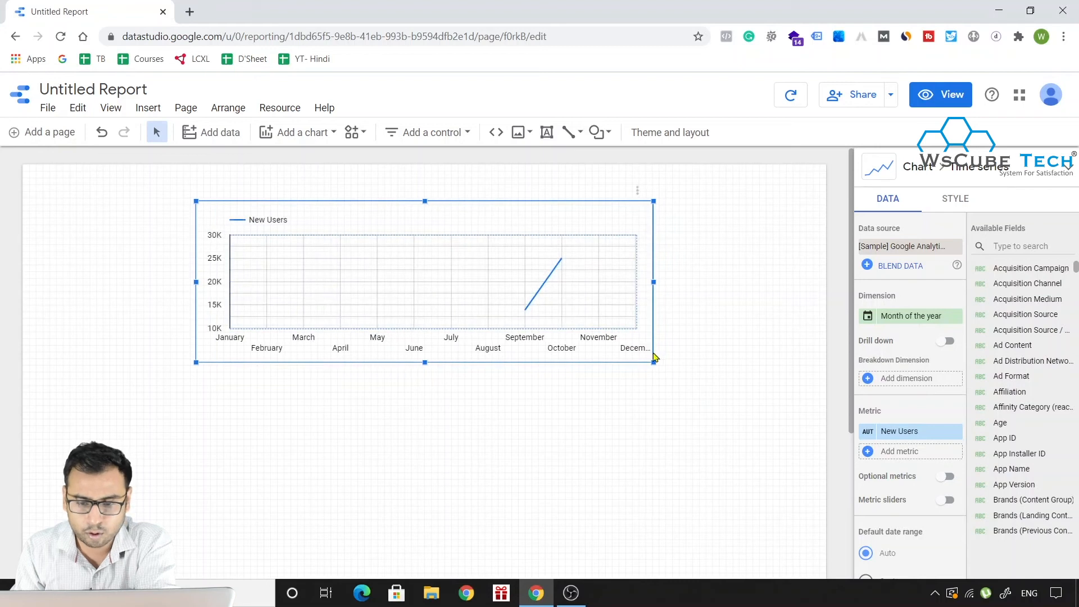
{"action": "left_click_drag", "start_coordinate": [654, 363], "coordinate": [770, 334]}
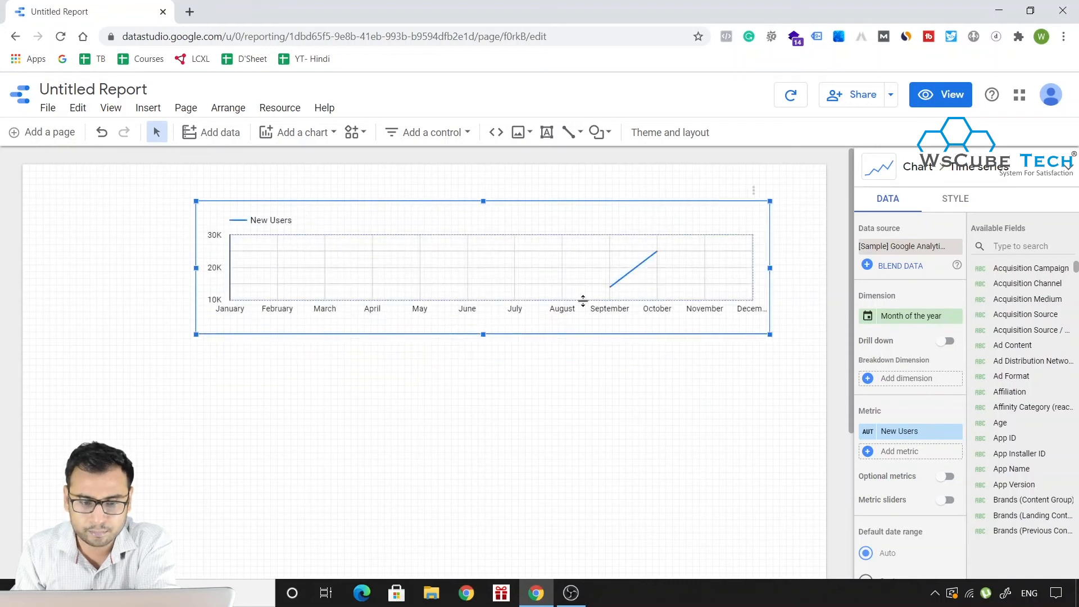
{"action": "left_click_drag", "start_coordinate": [534, 264], "coordinate": [491, 255]}
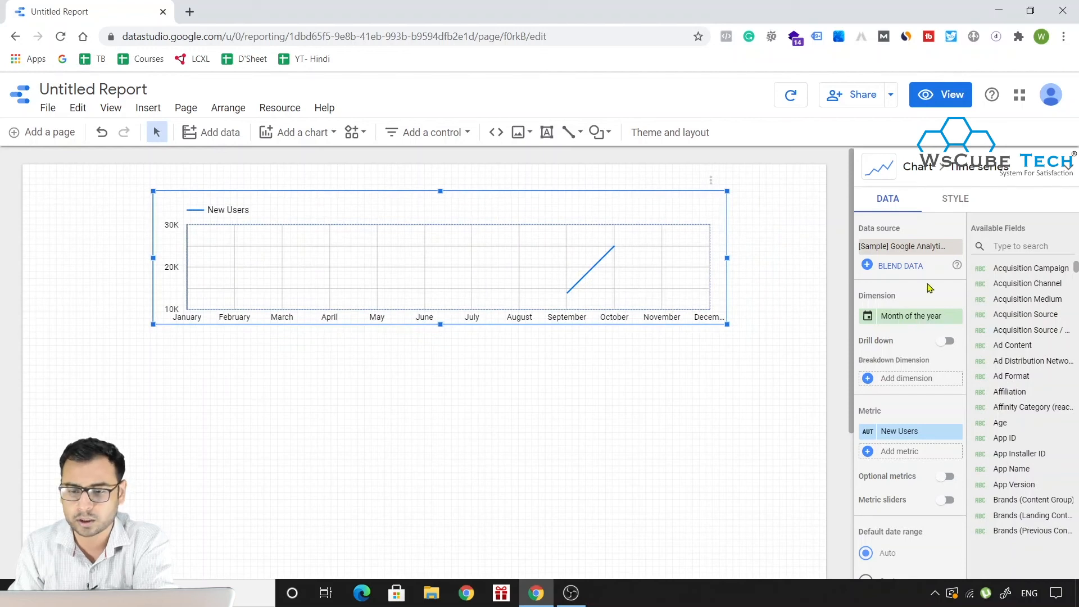
Step: Set the chart's dimension to Day of Week and reposition the chart near the top of the page
{"action": "left_click", "coordinate": [902, 316]}
{"action": "type", "text": "day"}
{"action": "left_click", "coordinate": [886, 365]}
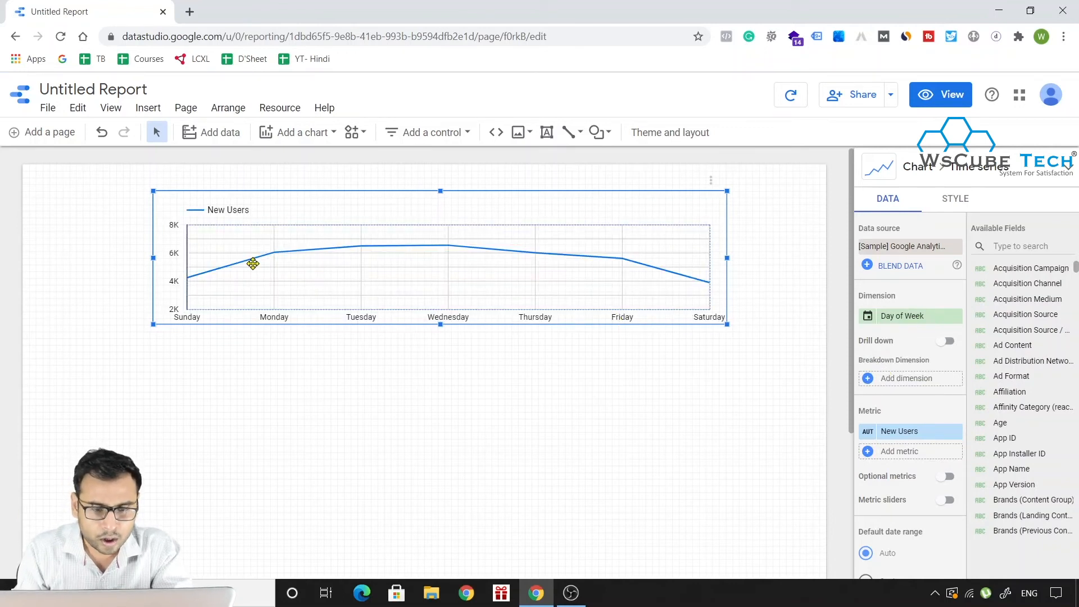
{"action": "left_click_drag", "start_coordinate": [390, 248], "coordinate": [387, 280]}
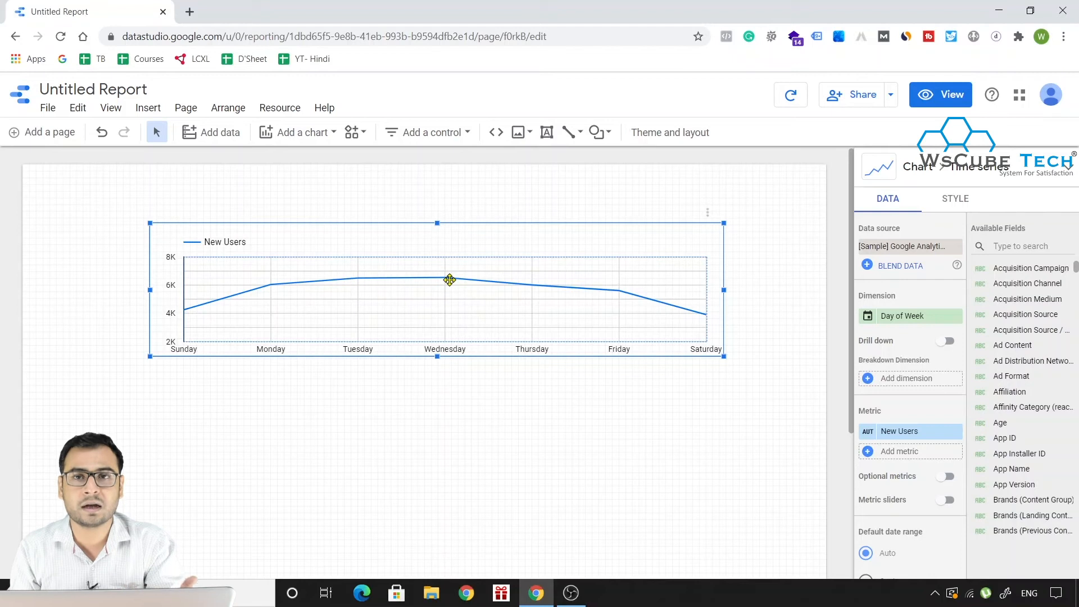
{"action": "left_click_drag", "start_coordinate": [429, 294], "coordinate": [449, 273]}
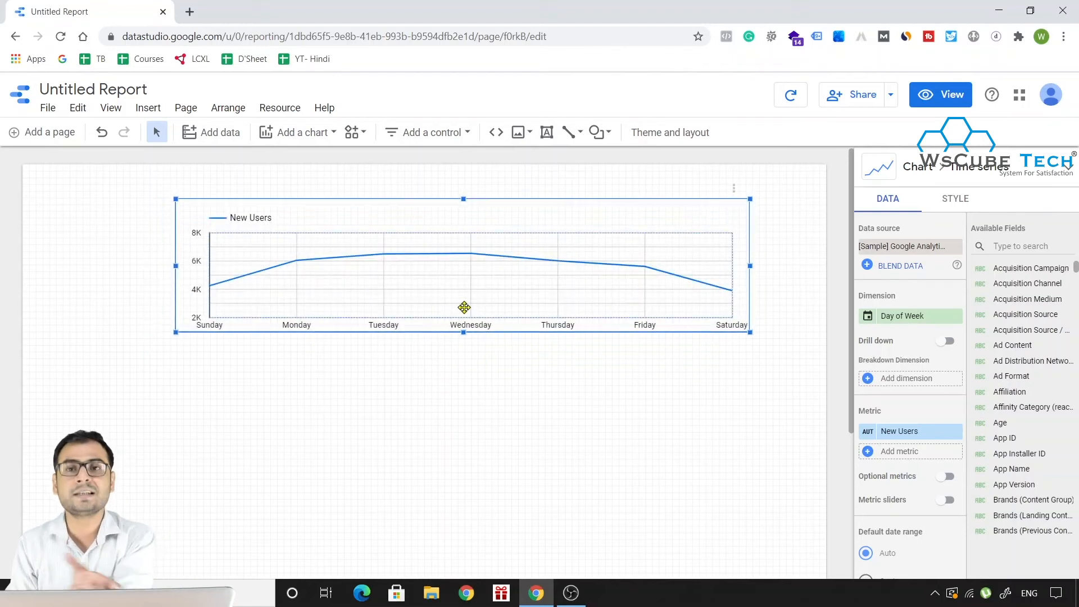
{"action": "left_click_drag", "start_coordinate": [426, 262], "coordinate": [424, 246]}
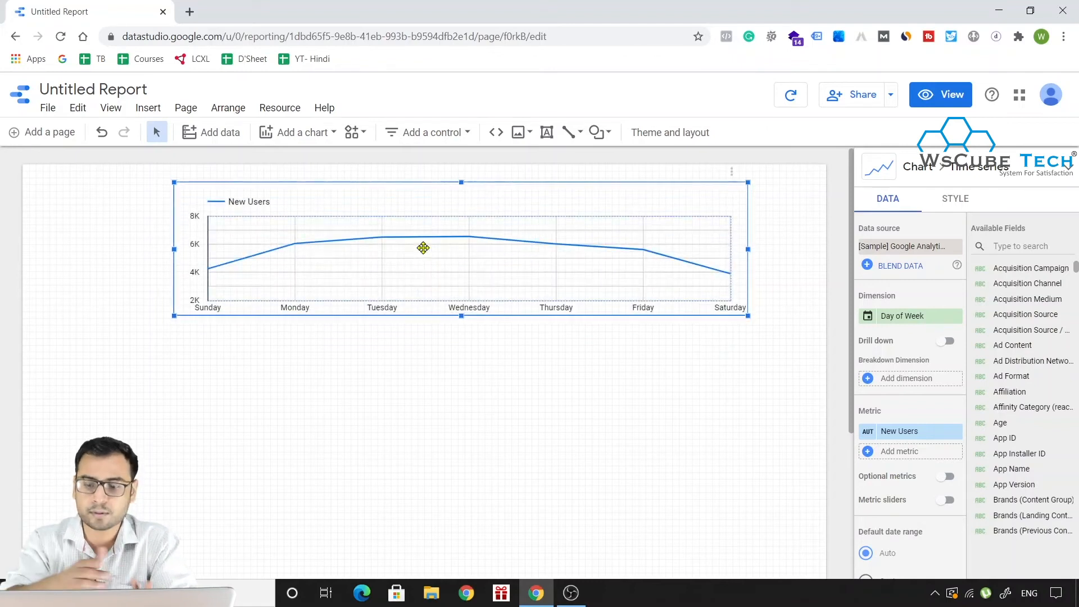
Step: Replace the time series chart's metric with Revenue
{"action": "scroll", "coordinate": [863, 434], "scroll_direction": "down", "scroll_amount": 1}
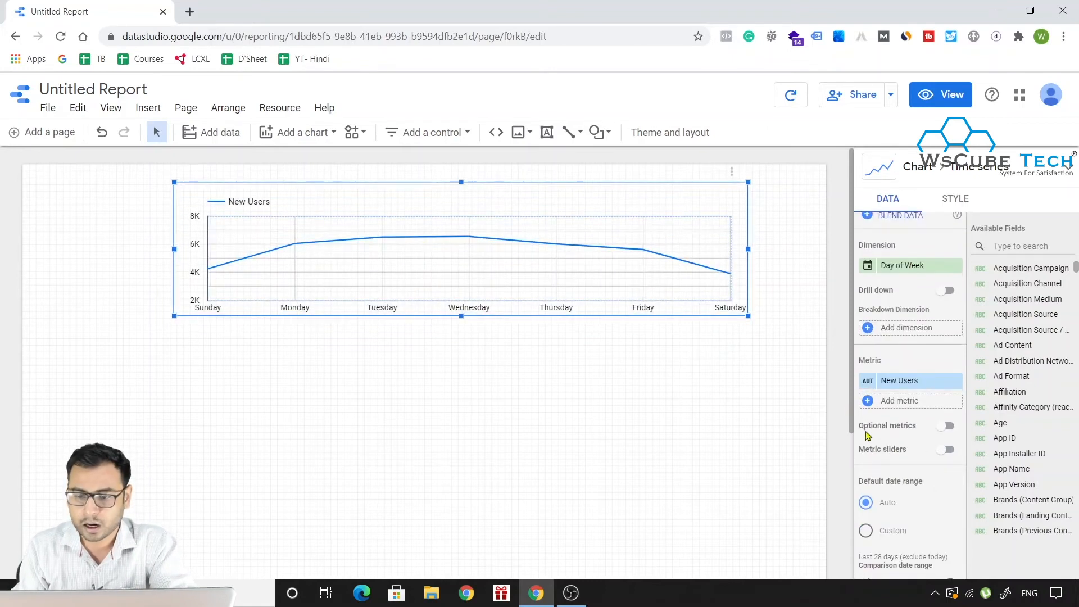
{"action": "left_click", "coordinate": [901, 382]}
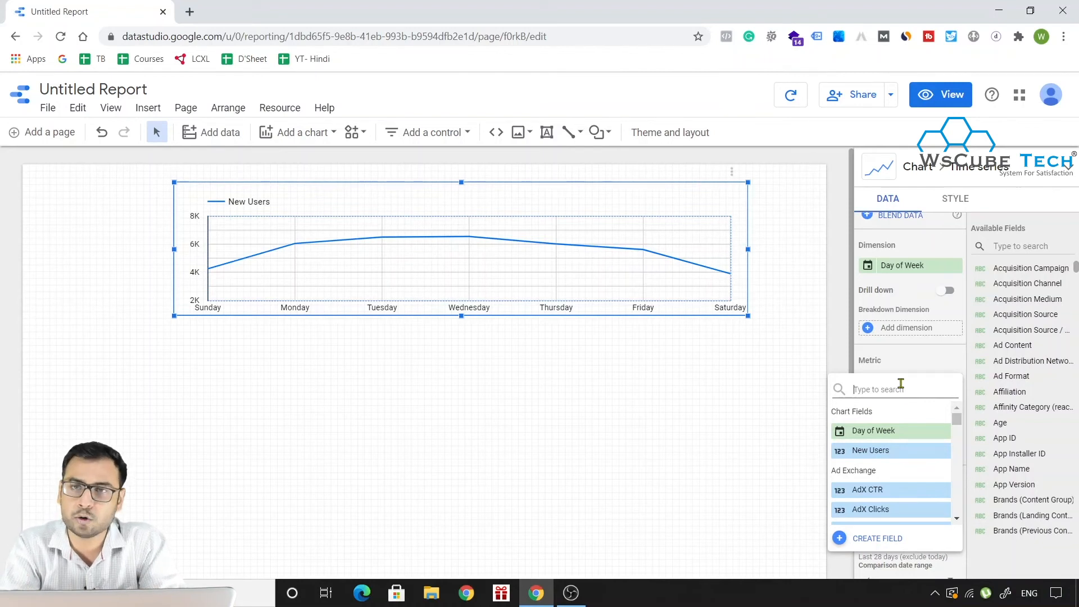
{"action": "type", "text": "Revenue"}
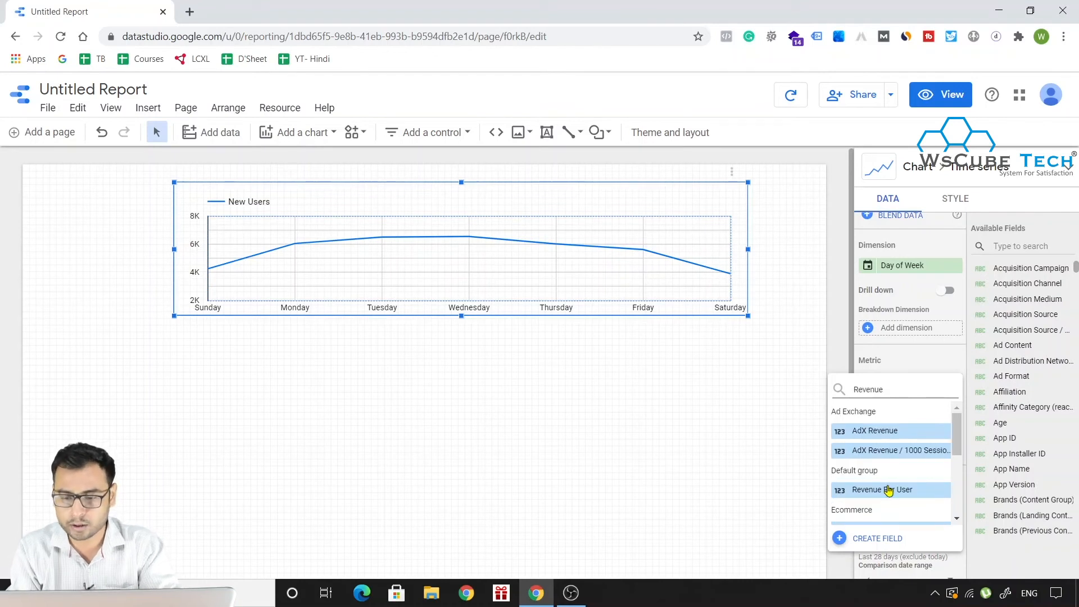
{"action": "scroll", "coordinate": [888, 490], "scroll_direction": "down", "scroll_amount": 5}
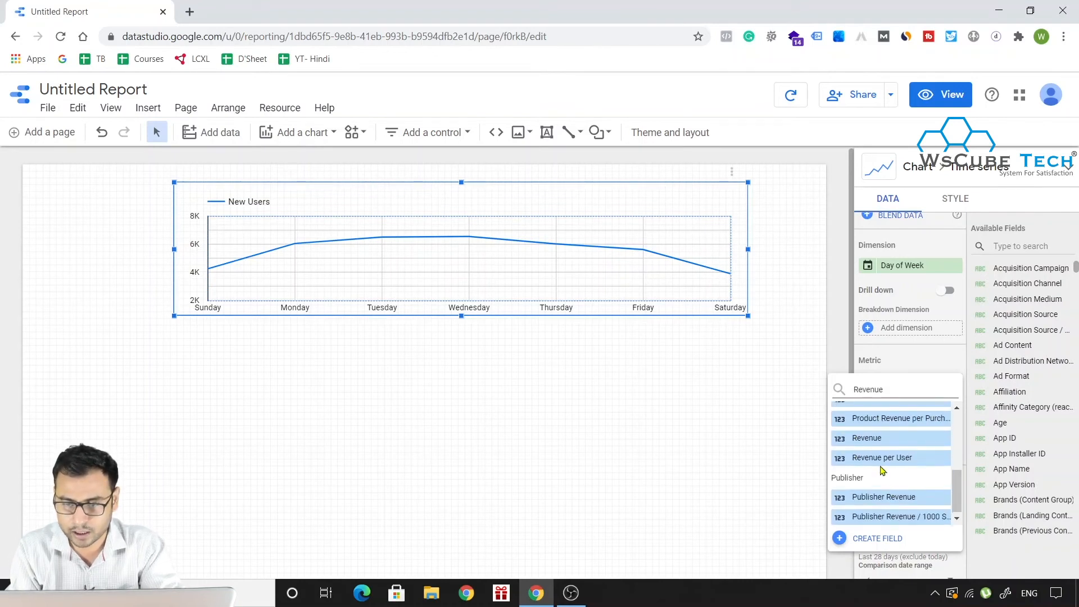
{"action": "left_click", "coordinate": [863, 438]}
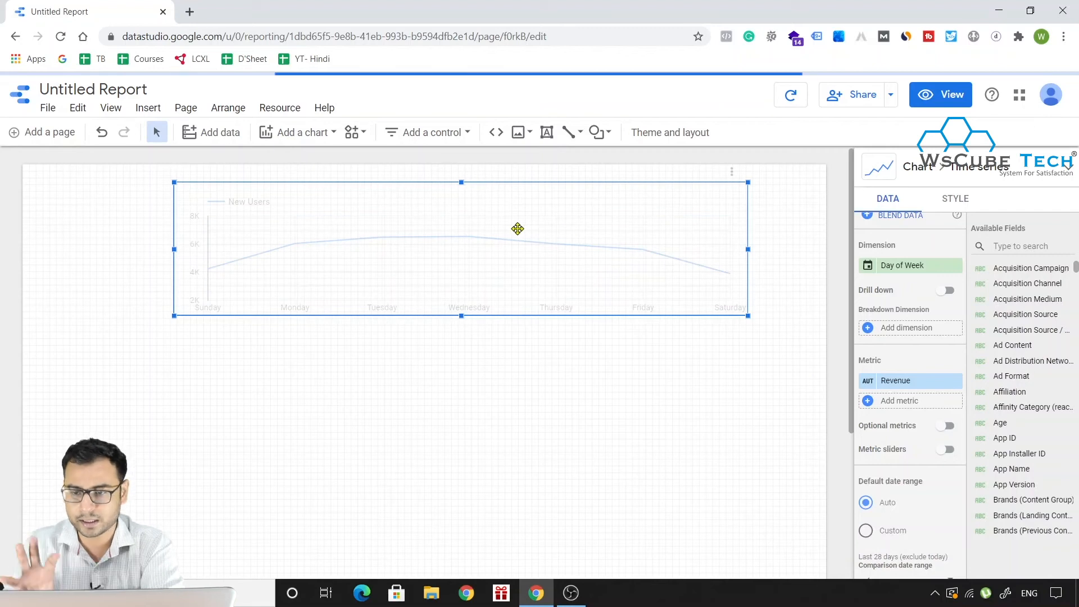
Step: Move the Revenue chart to the page's upper-left corner and narrow it to a bit over half the page width
{"action": "left_click_drag", "start_coordinate": [517, 229], "coordinate": [481, 241]}
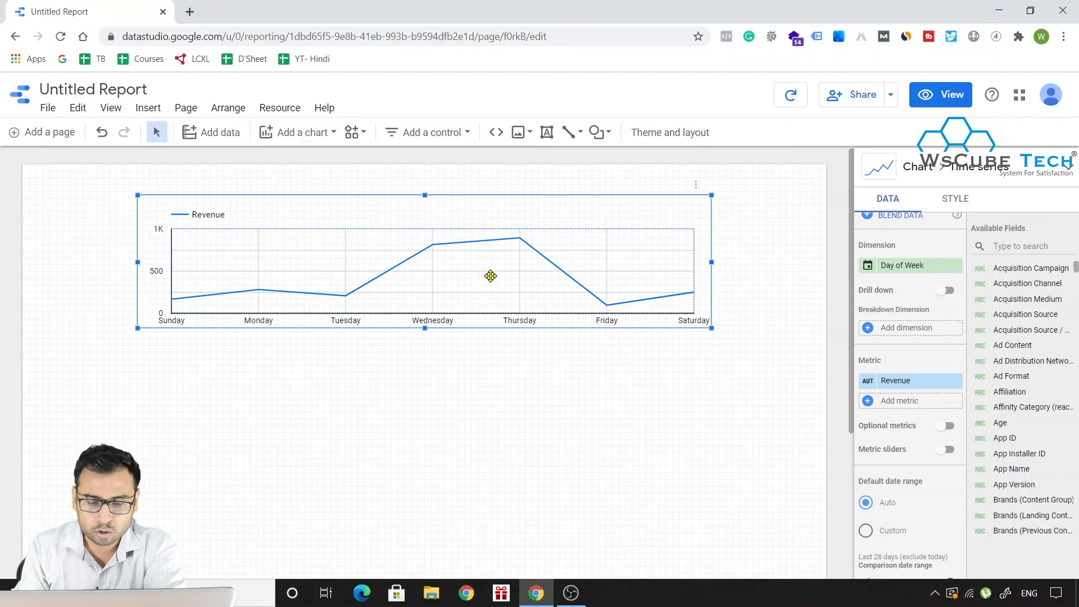
{"action": "left_click_drag", "start_coordinate": [382, 247], "coordinate": [346, 238]}
{"action": "left_click_drag", "start_coordinate": [634, 313], "coordinate": [529, 318]}
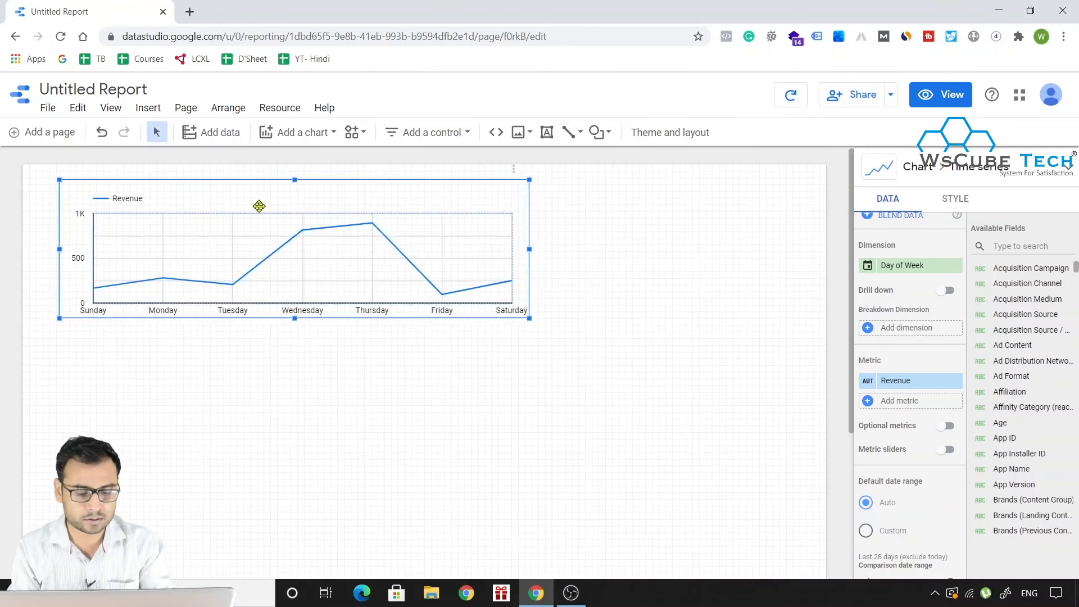
Step: Duplicate the Revenue chart, place the copy directly beneath the original, and set the copy's metric to Users
{"action": "key", "text": "ctrl+d"}
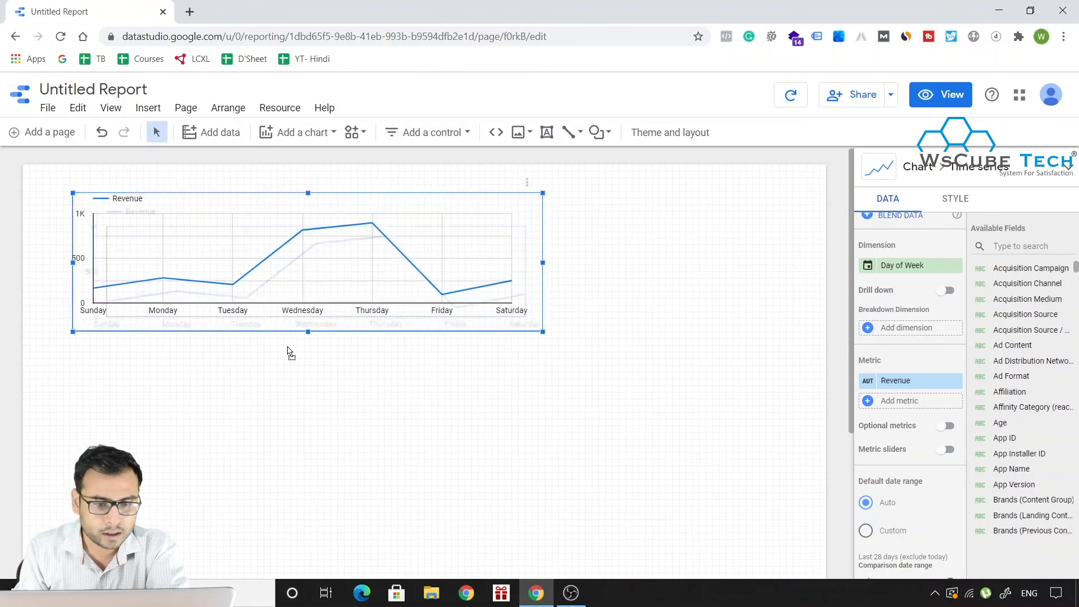
{"action": "left_click_drag", "start_coordinate": [291, 348], "coordinate": [340, 368]}
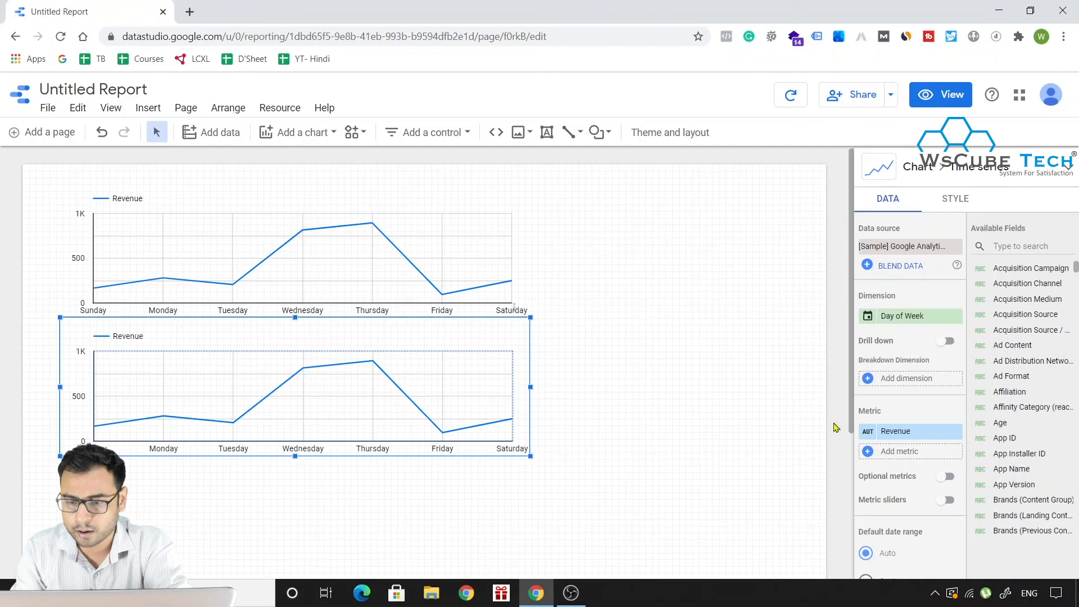
{"action": "left_click", "coordinate": [895, 431]}
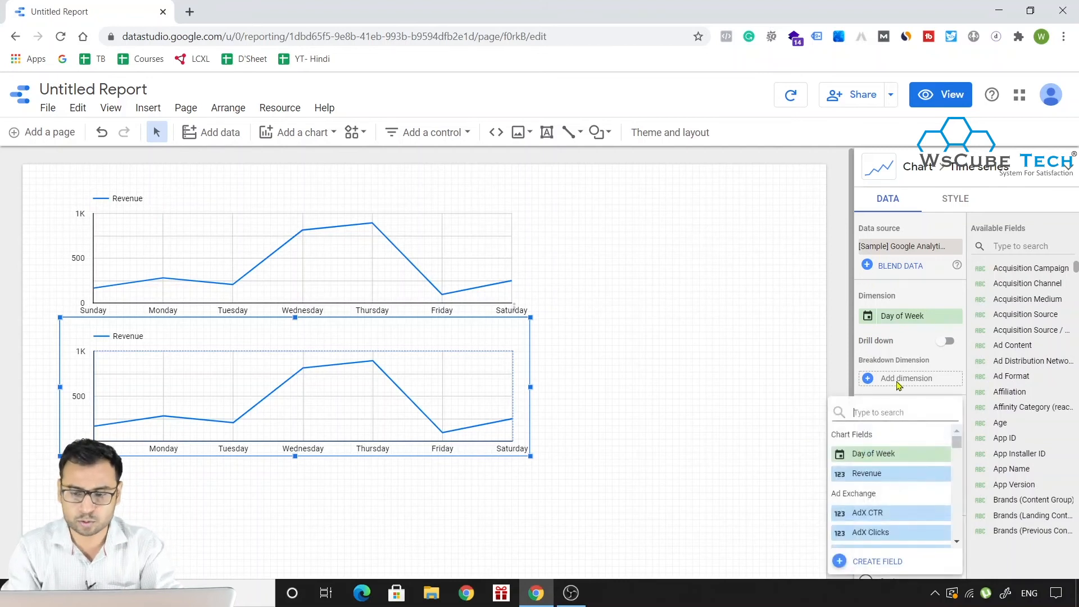
{"action": "type", "text": "user"}
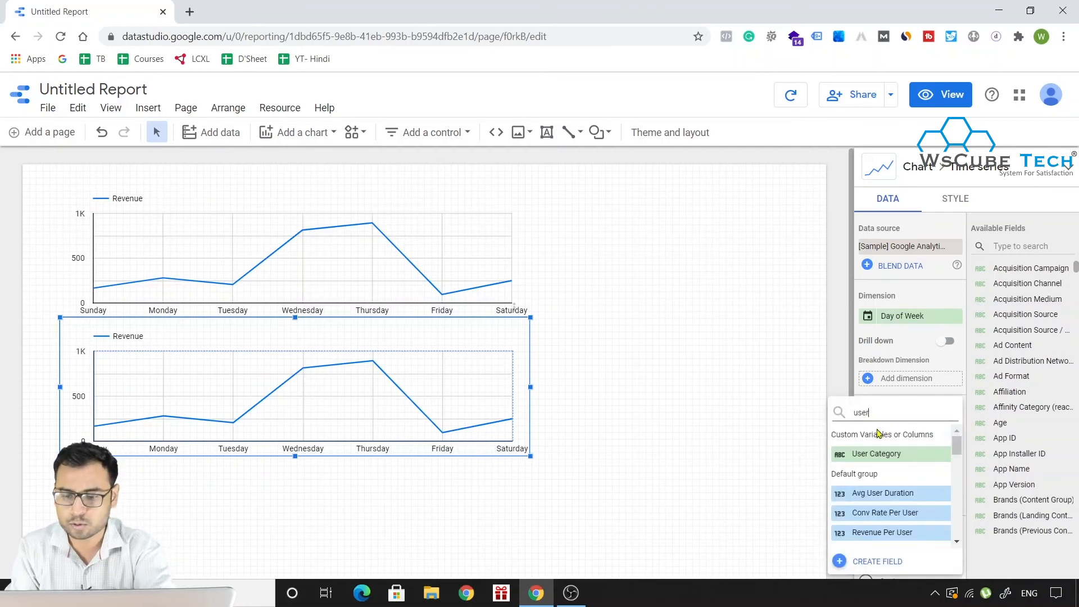
{"action": "scroll", "coordinate": [892, 480], "scroll_direction": "down", "scroll_amount": 5}
{"action": "scroll", "coordinate": [892, 479], "scroll_direction": "down", "scroll_amount": 10}
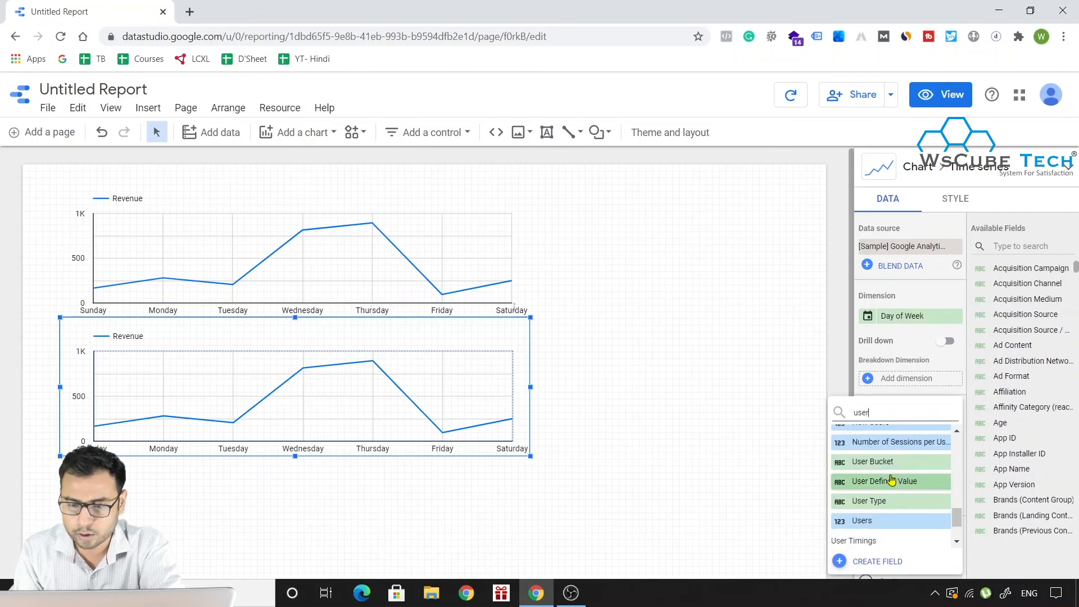
{"action": "left_click", "coordinate": [892, 519]}
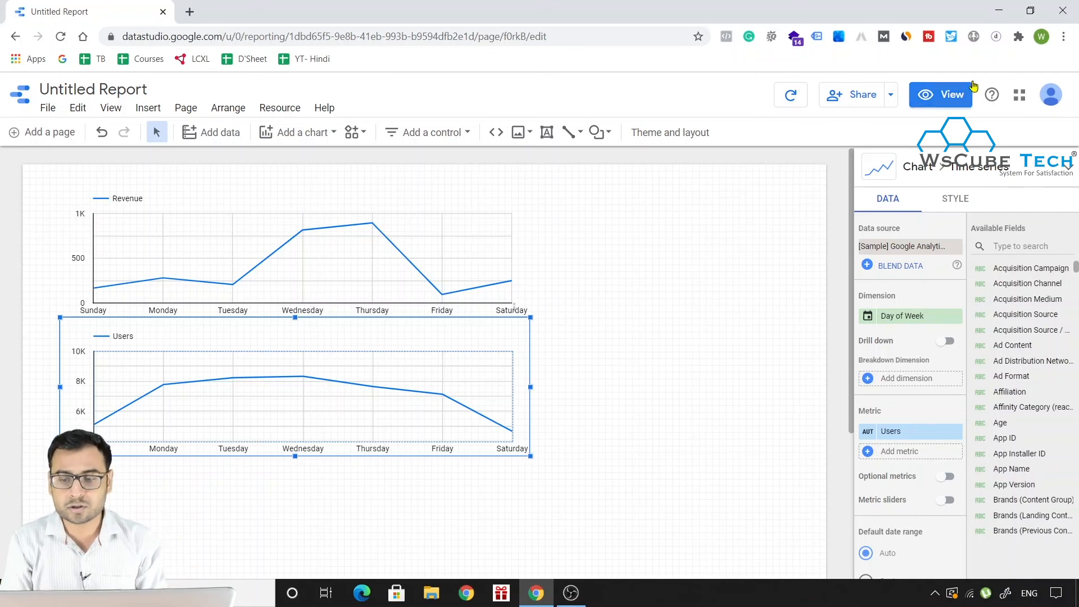
Step: Preview the report with both charts in view mode and return to editing
{"action": "left_click", "coordinate": [944, 97]}
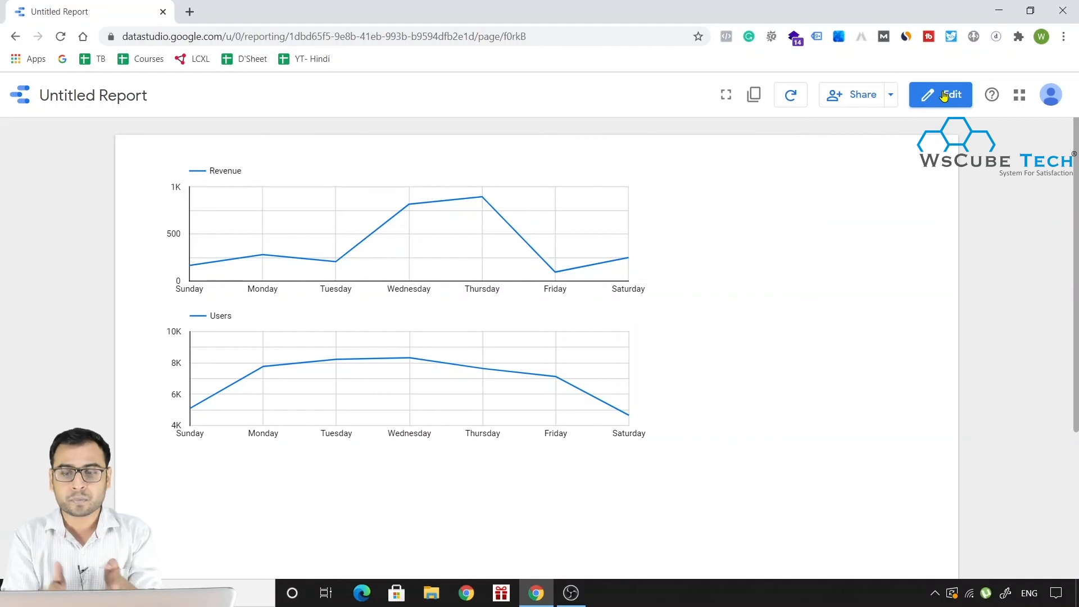
{"action": "left_click", "coordinate": [944, 95]}
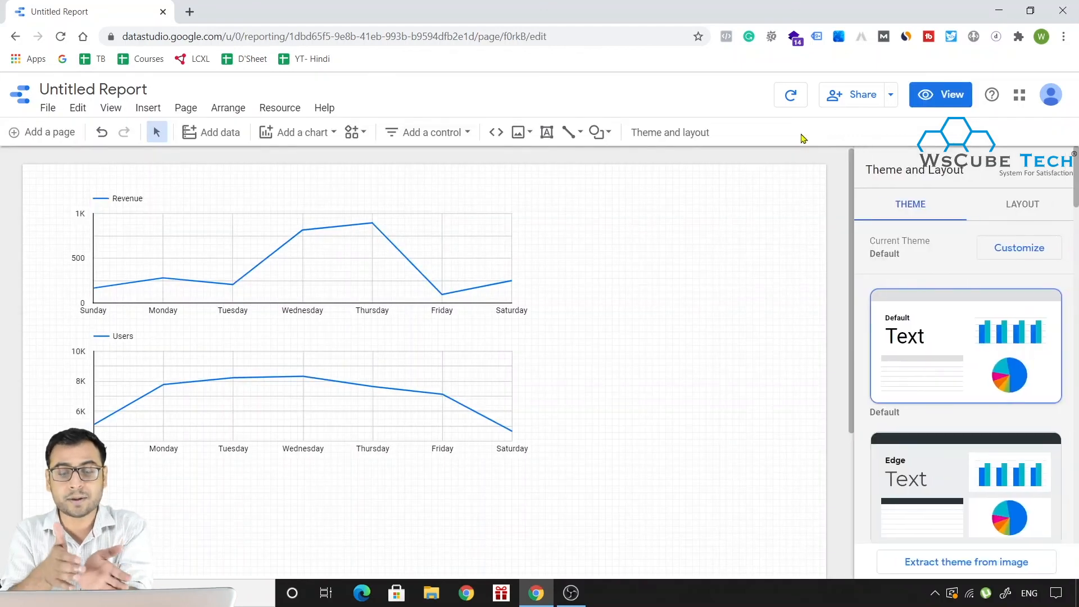